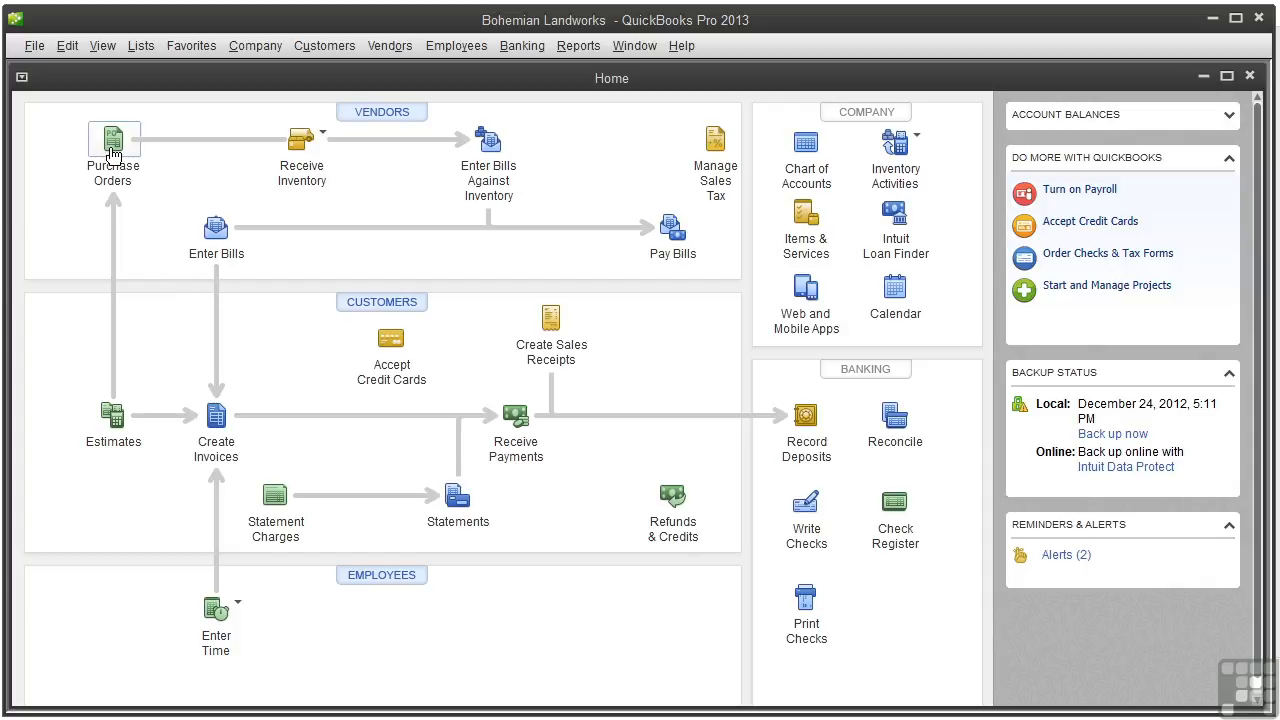
# - Open the company preferences for Finance Charge and set the annual interest rate to 6%
pyautogui.click(57, 49)
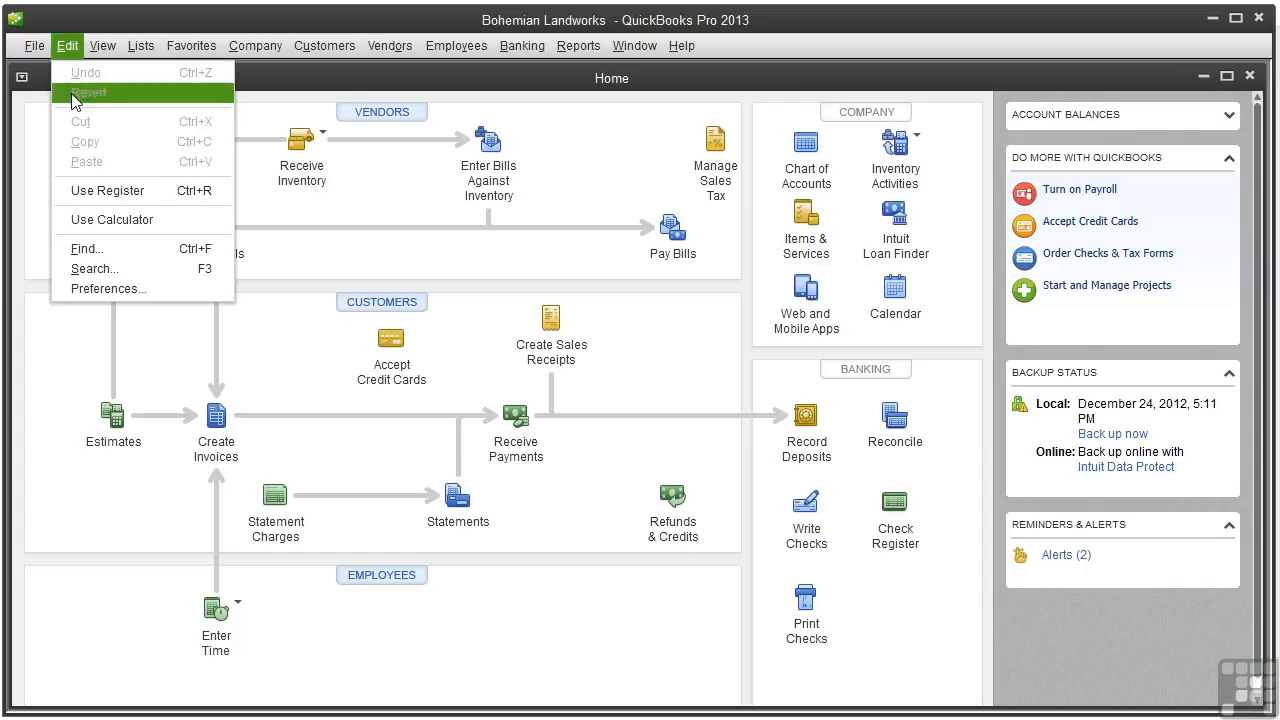
pyautogui.click(144, 288)
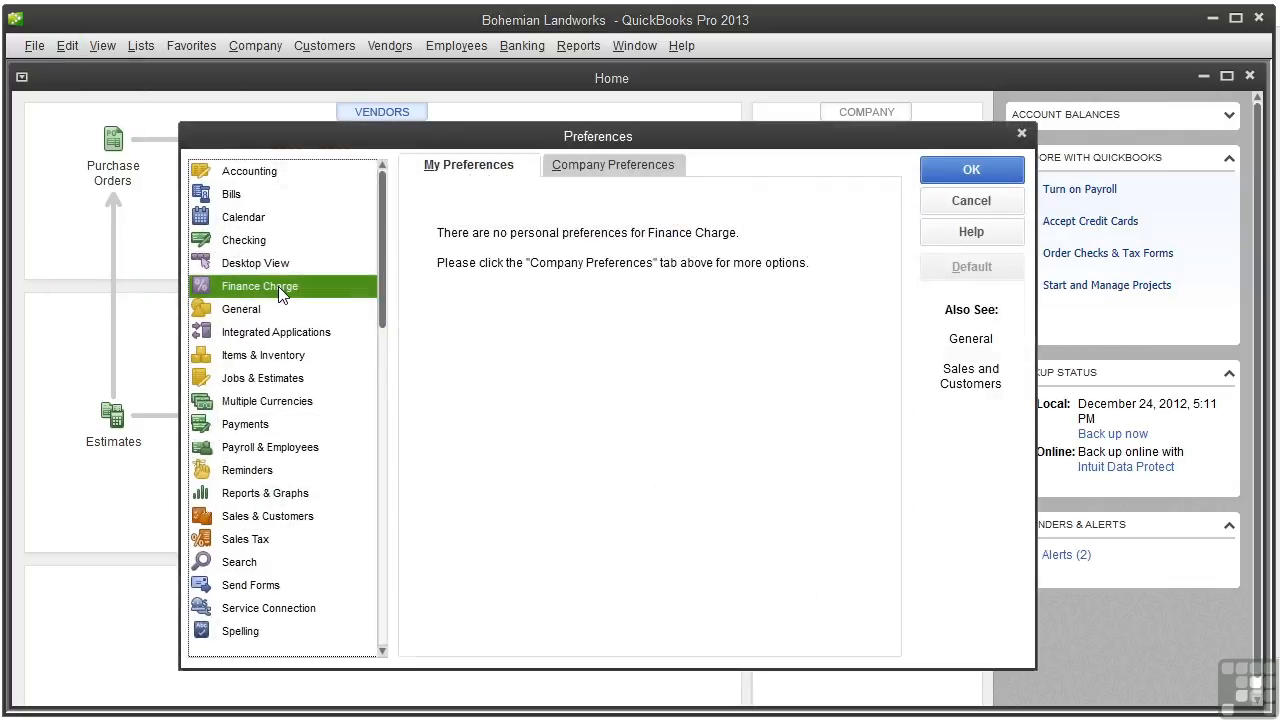
pyautogui.click(624, 172)
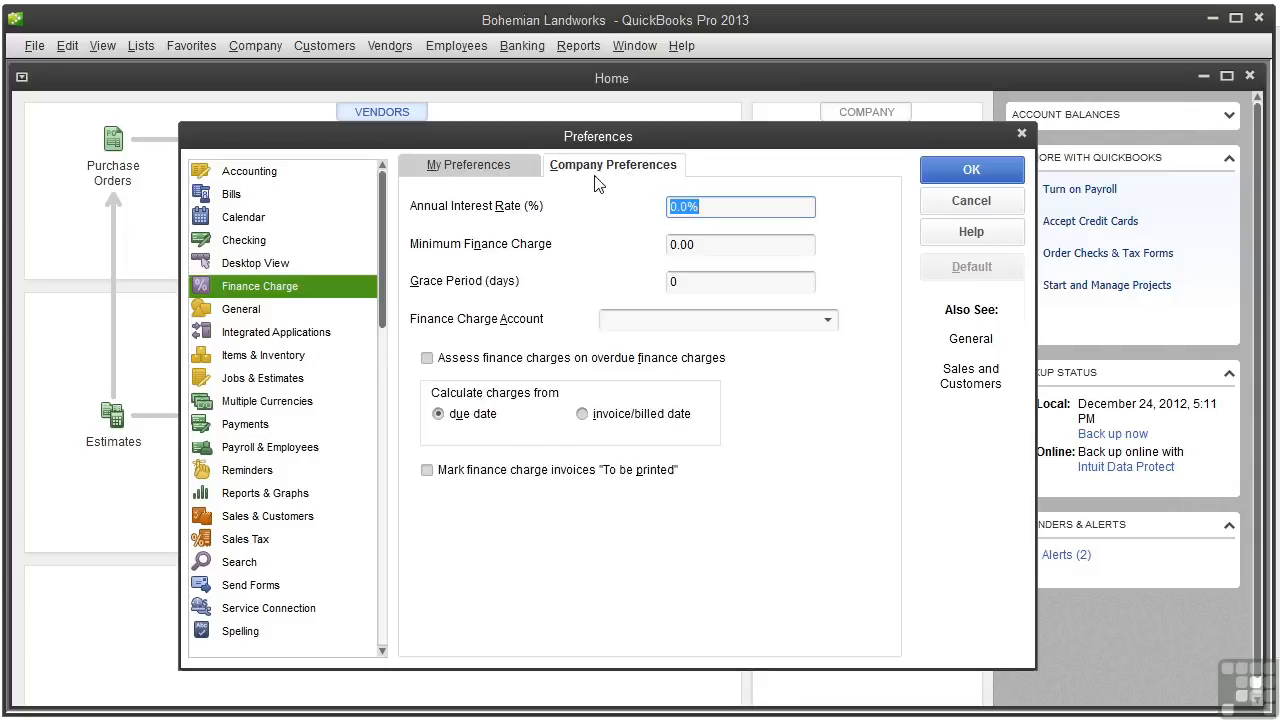
pyautogui.click(673, 207)
pyautogui.doubleClick(674, 208)
pyautogui.write('6')
pyautogui.doubleClick(673, 244)
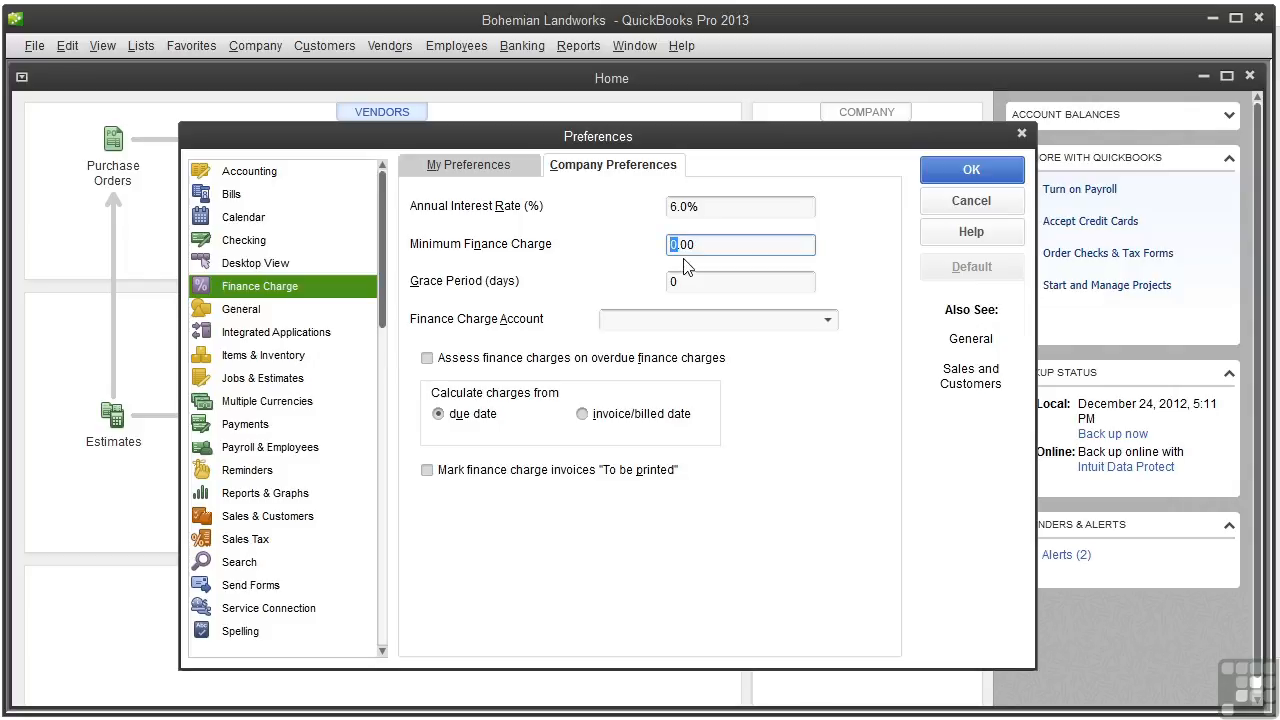
# - Set a 10-day grace period and Other Income as the finance charge account, then save the preferences
pyautogui.click(679, 286)
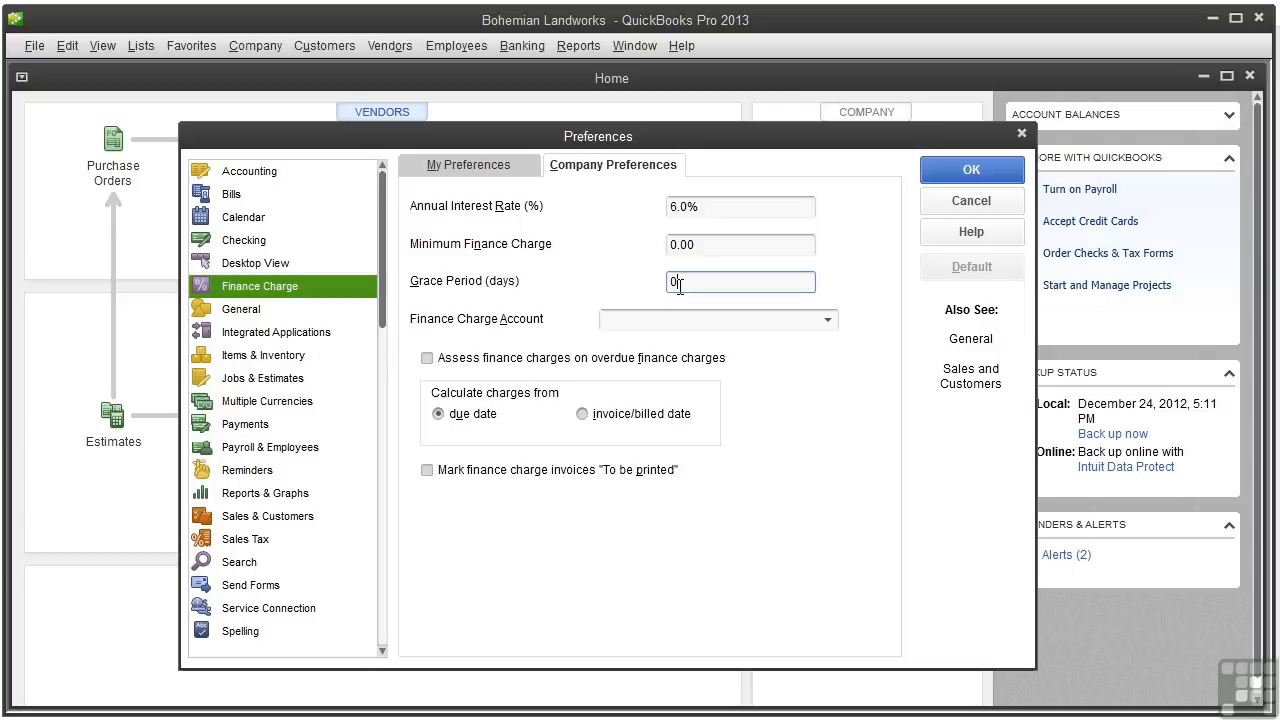
pyautogui.press('BackSpace')
pyautogui.write('10')
pyautogui.click(827, 320)
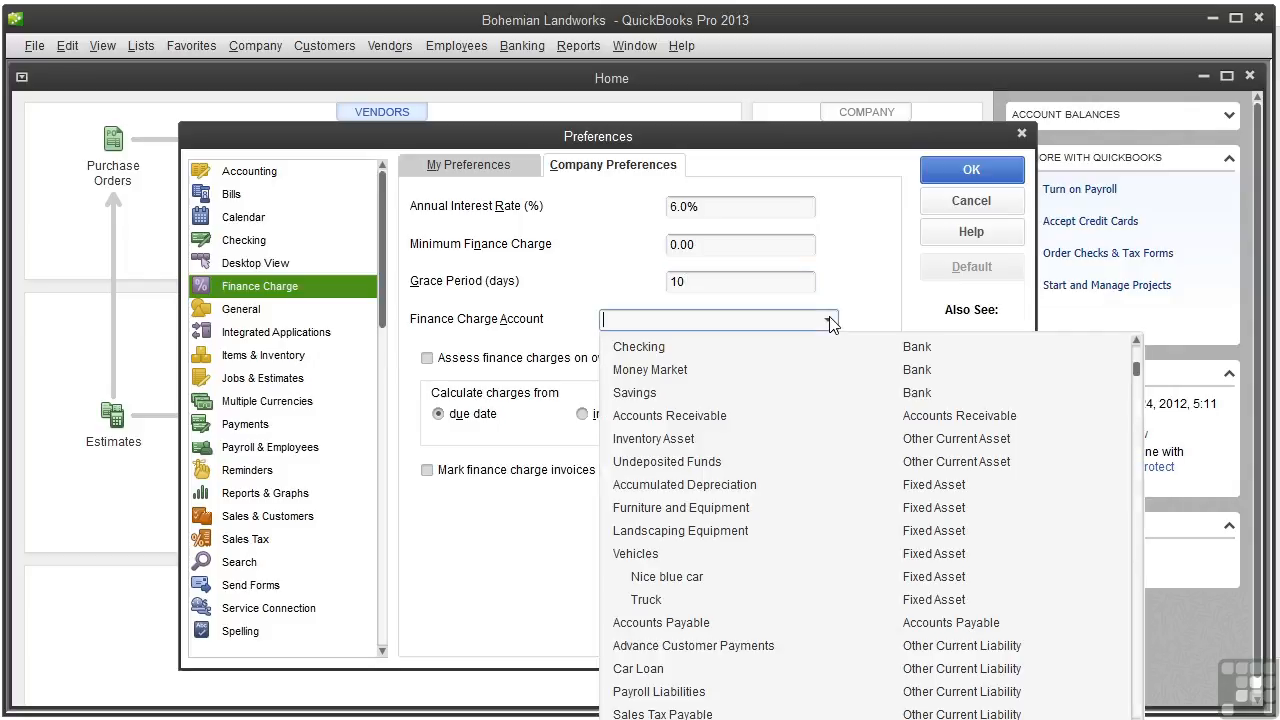
pyautogui.moveTo(1137, 366); pyautogui.dragTo(1076, 546)
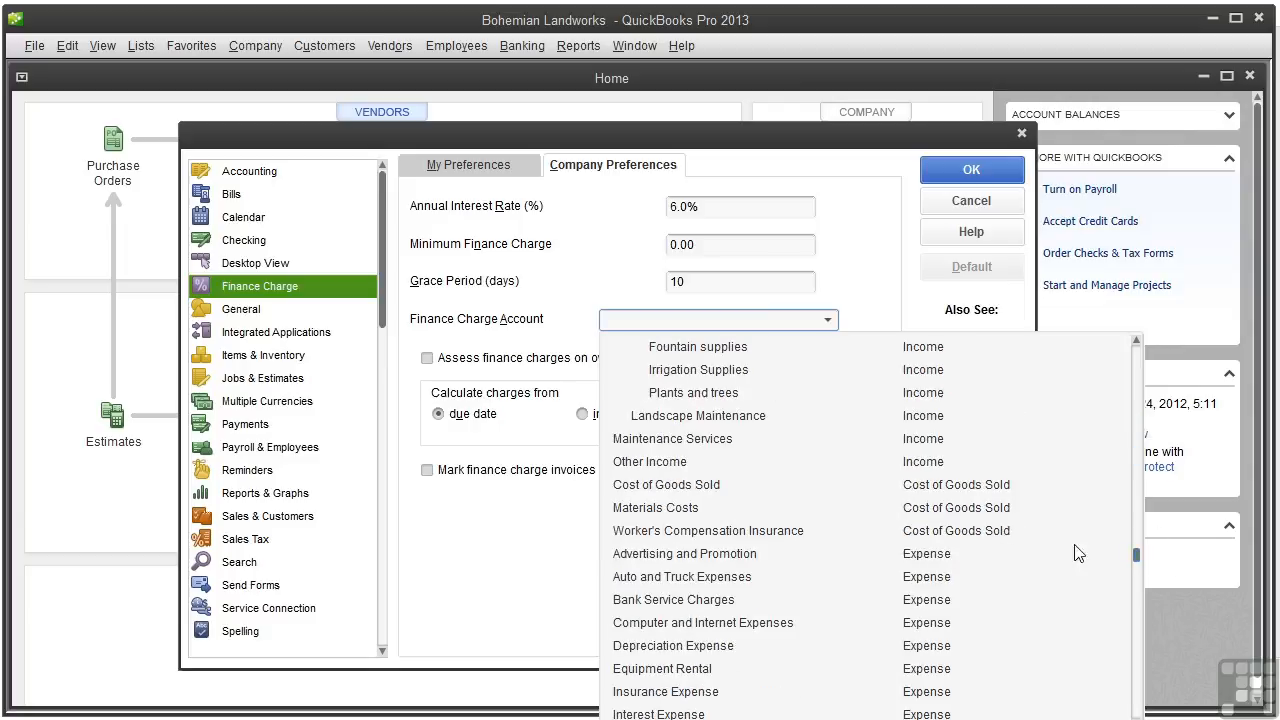
pyautogui.click(703, 463)
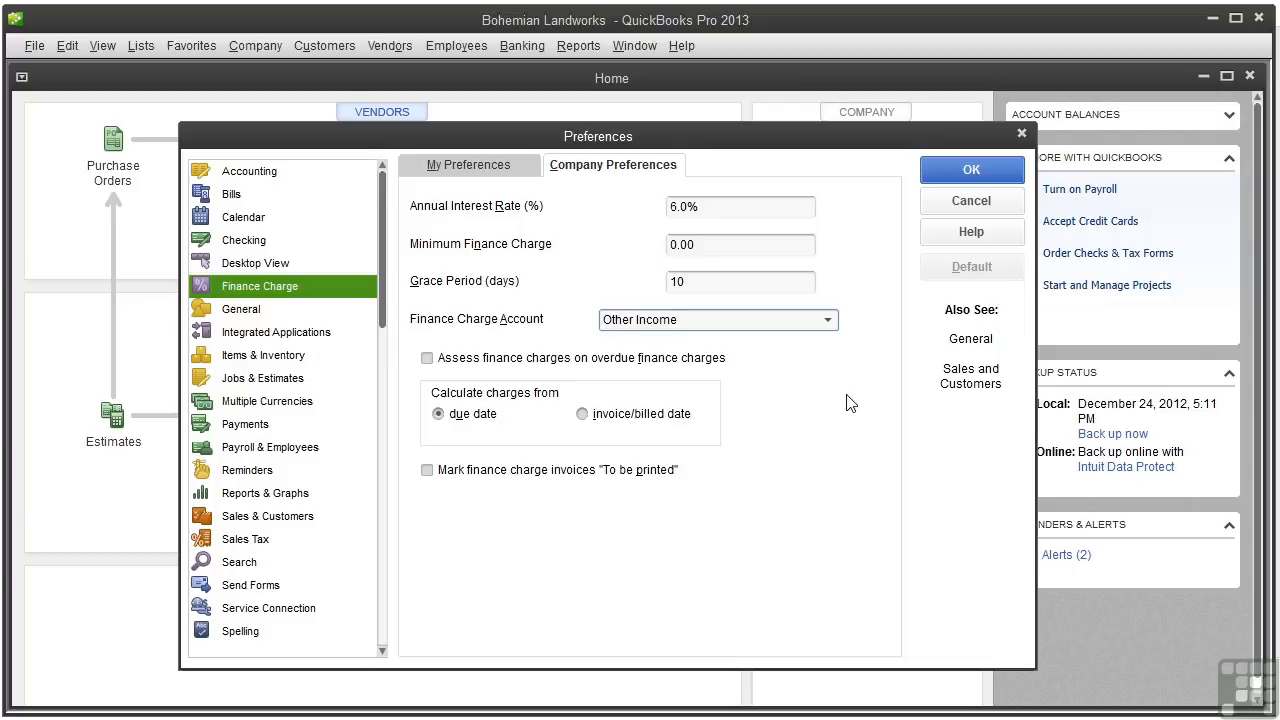
pyautogui.click(956, 175)
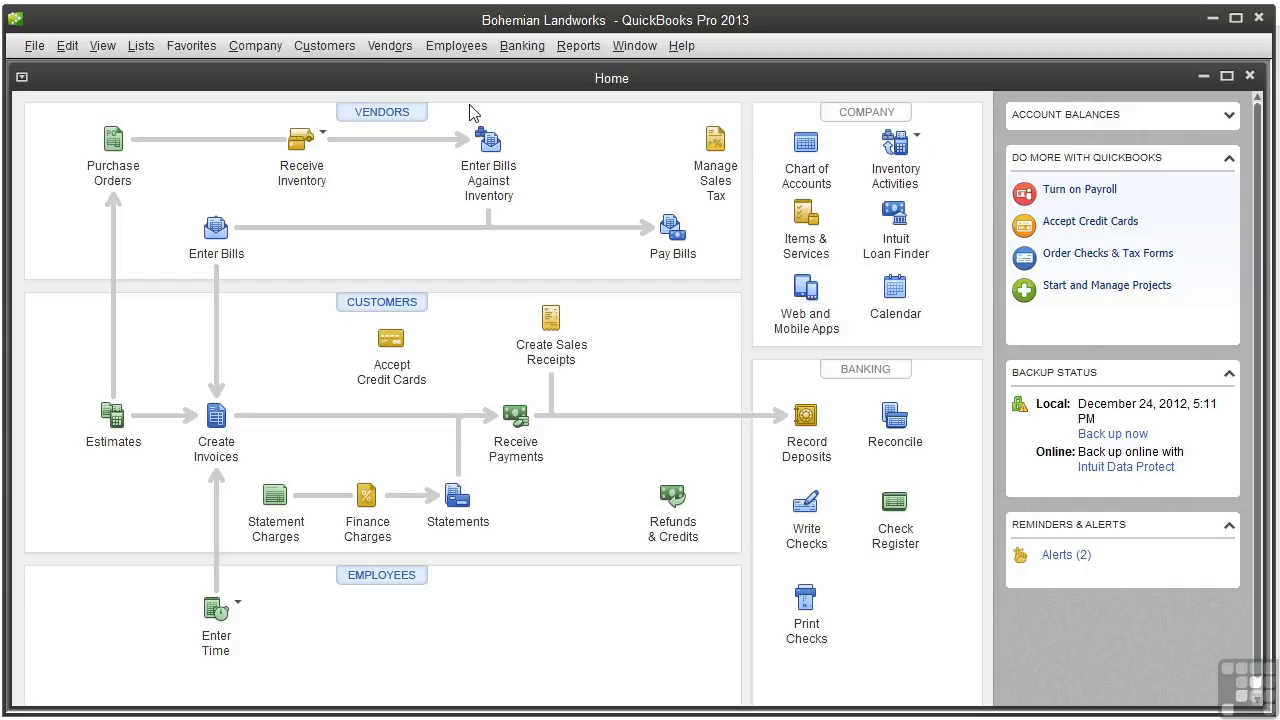
# - Open Assess Finance Charges, dismiss the unapplied-payments notice, and set the assessment date to 01/31/2013
pyautogui.click(340, 46)
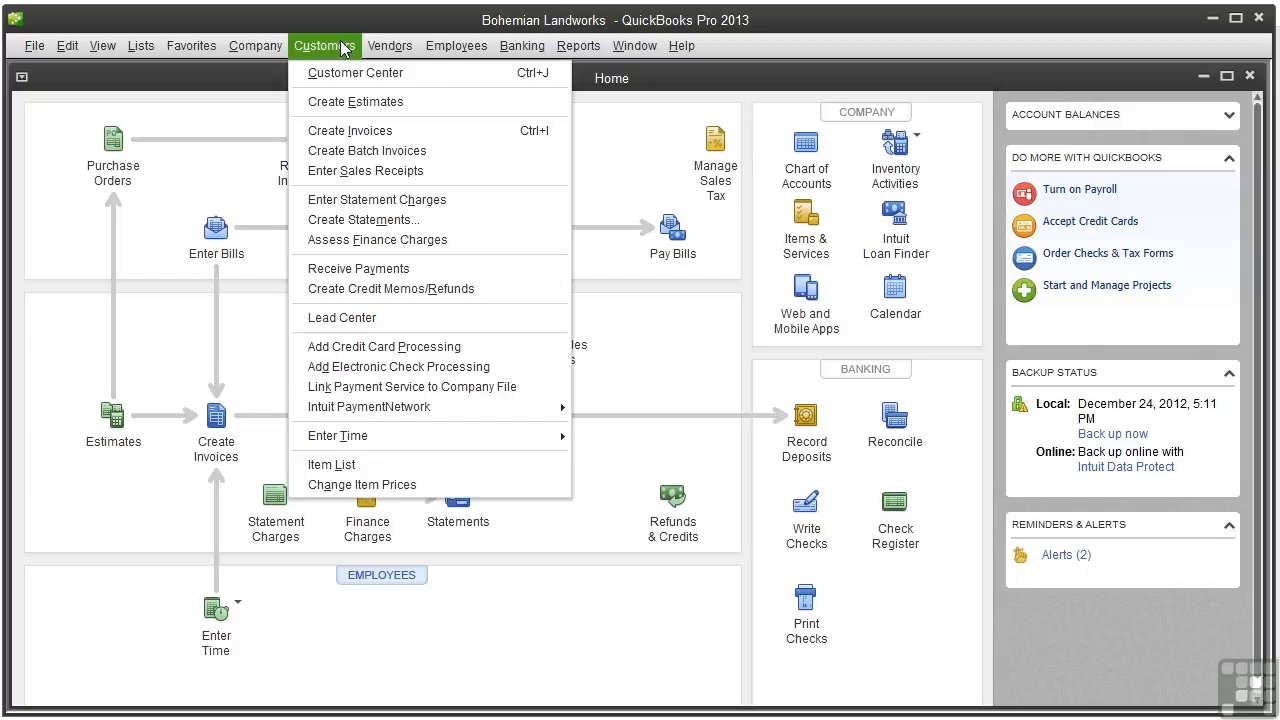
pyautogui.click(405, 250)
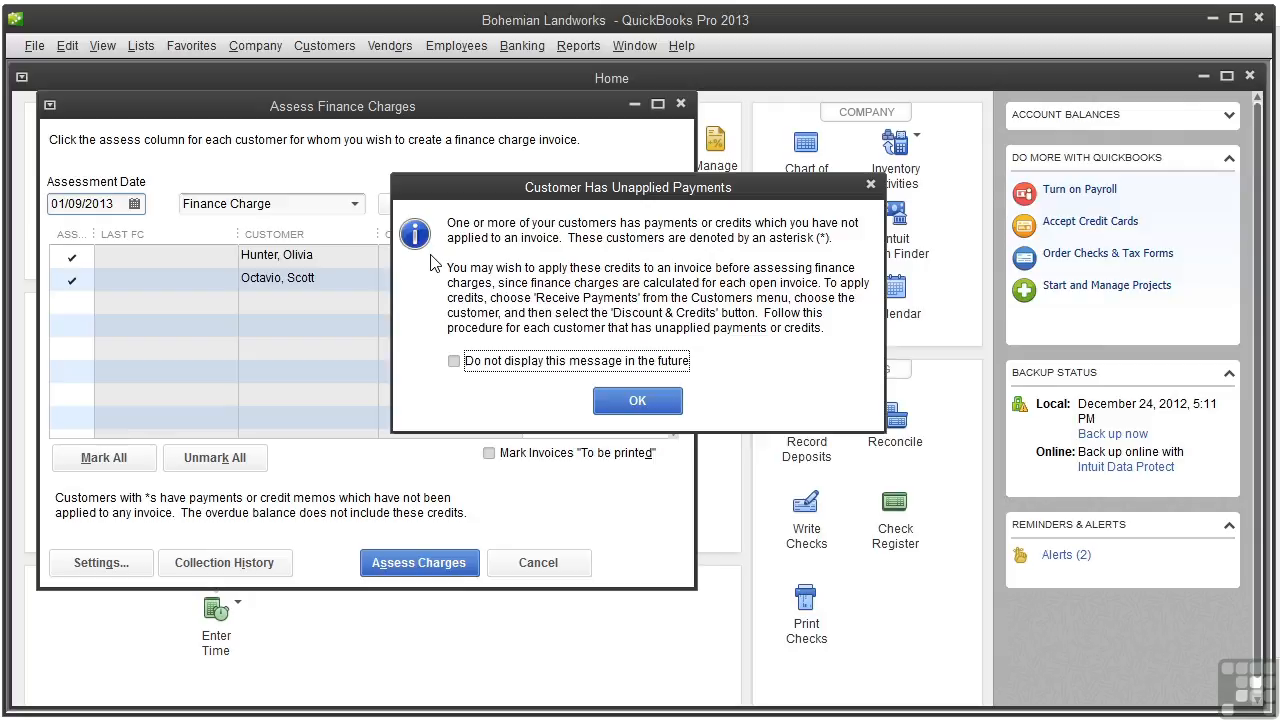
pyautogui.click(637, 400)
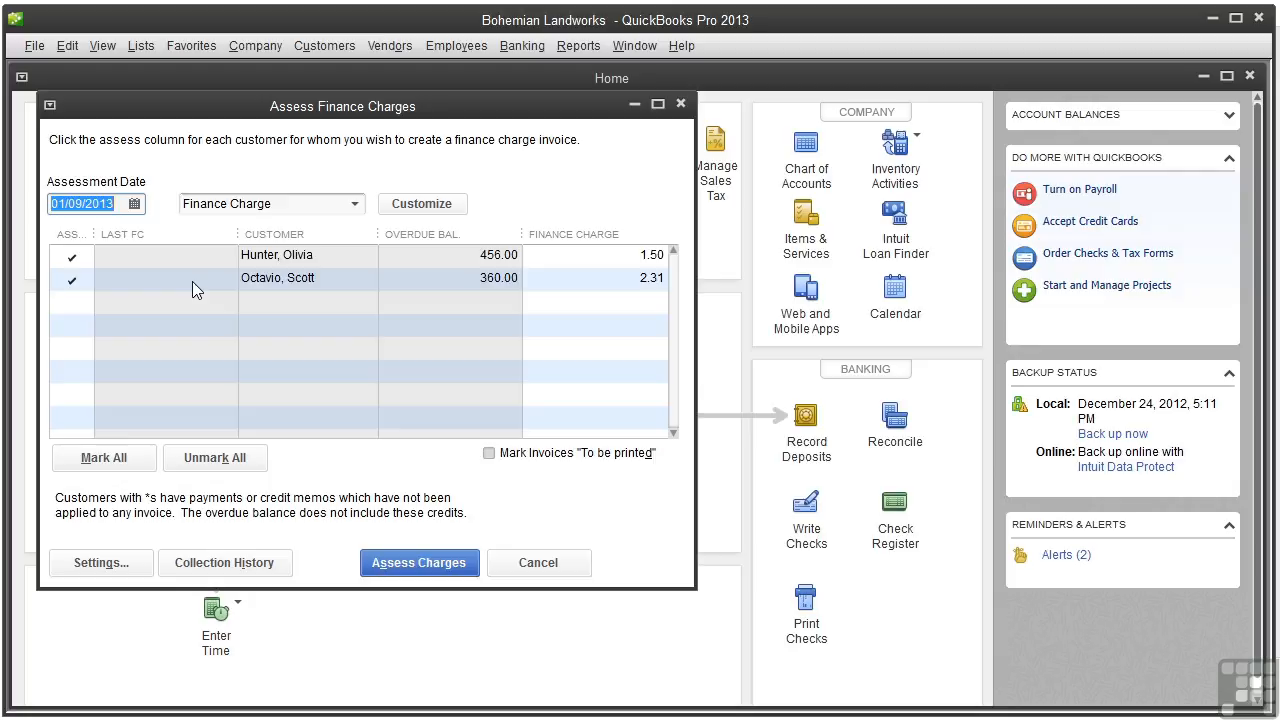
pyautogui.click(134, 205)
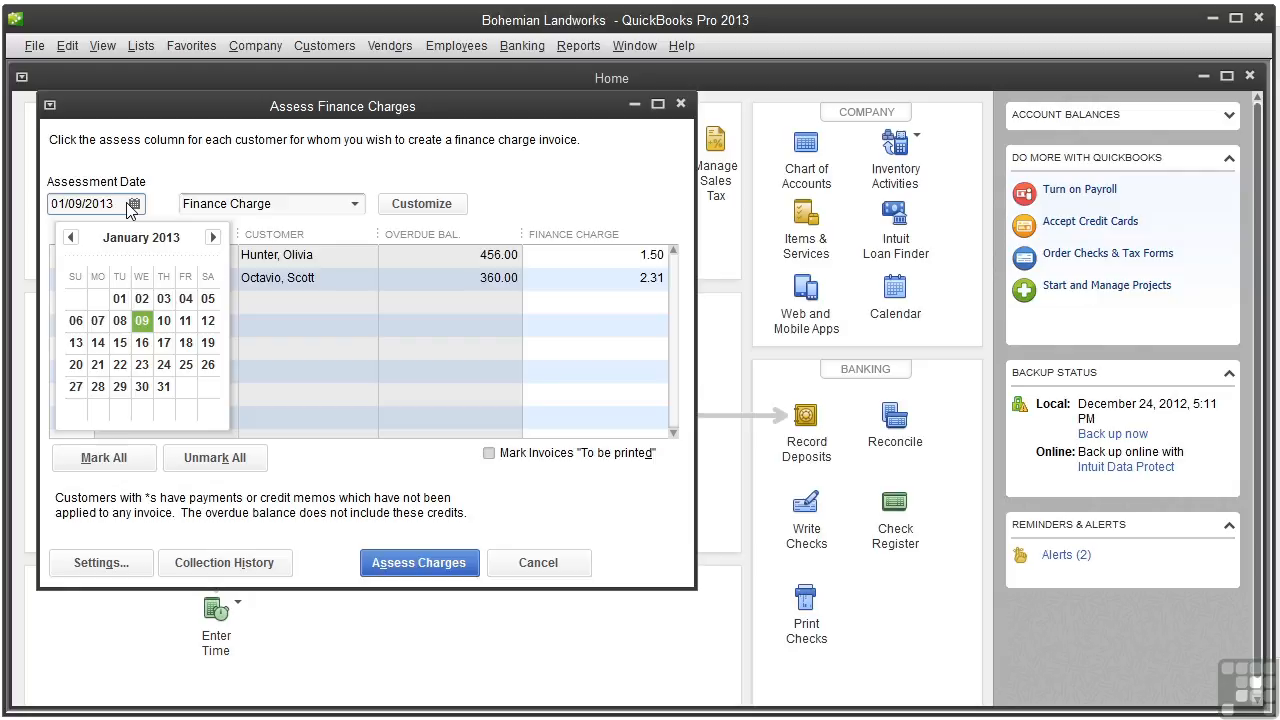
pyautogui.click(164, 388)
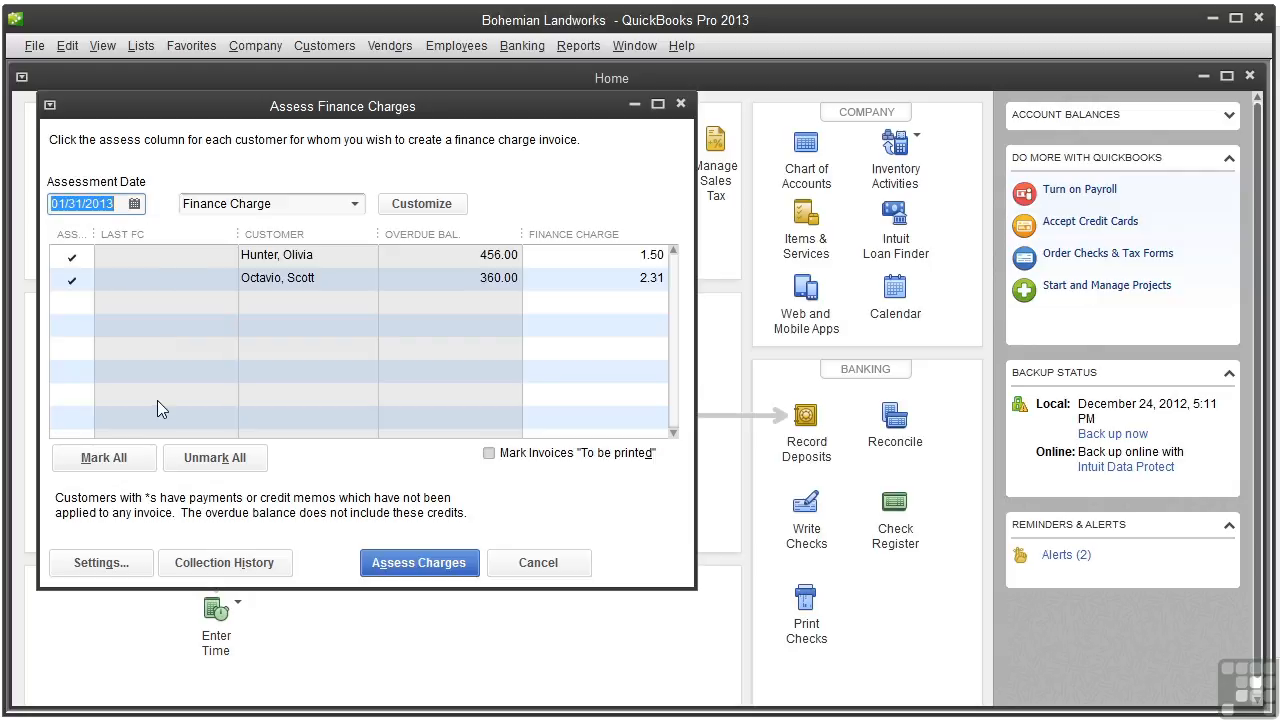
pyautogui.press('Tab')
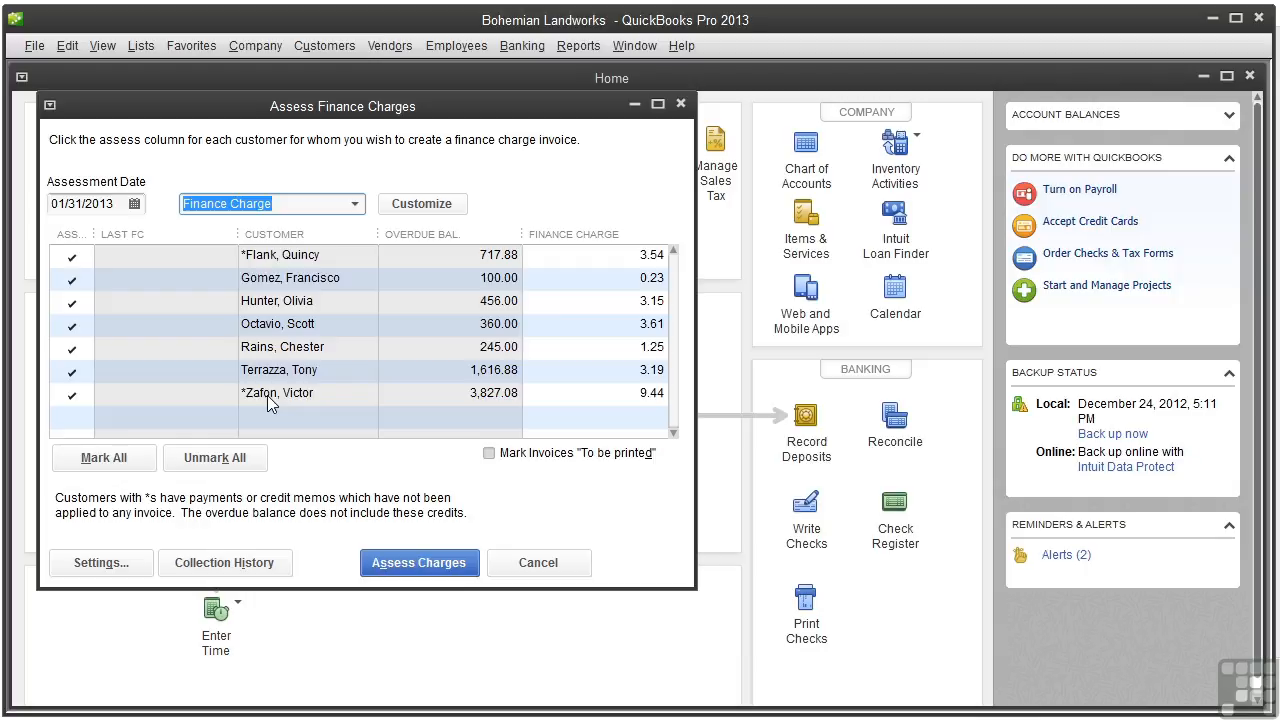
# - Unmark the two asterisked customers with unapplied credits so they are not assessed
pyautogui.click(71, 396)
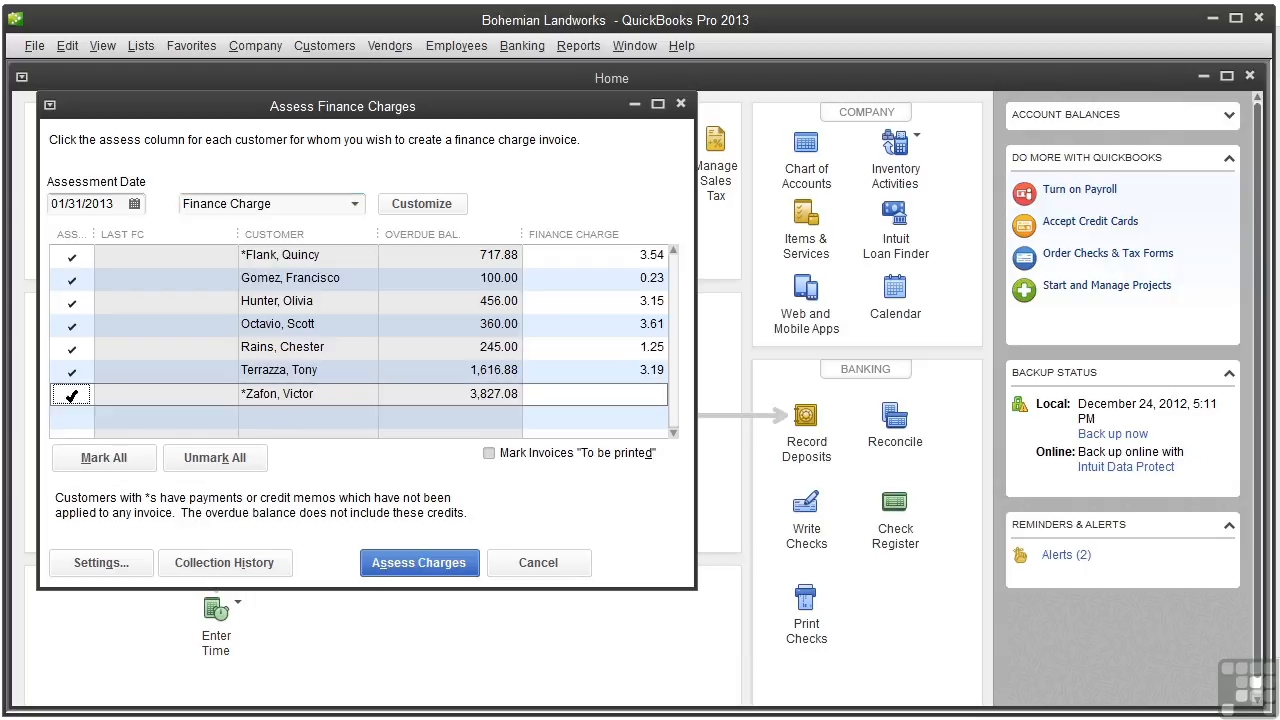
pyautogui.click(71, 255)
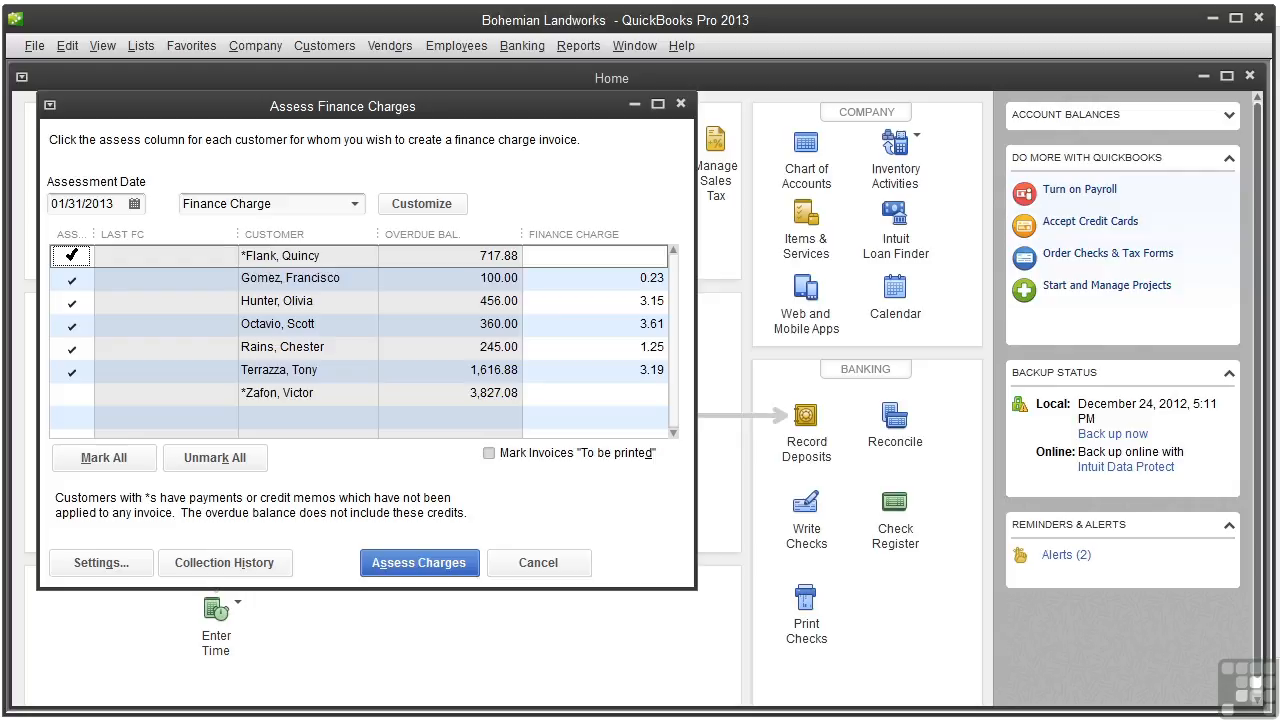
pyautogui.click(71, 255)
# - Set the finance charge for the customer with the 100.00 overdue balance to 0.25
pyautogui.click(651, 279)
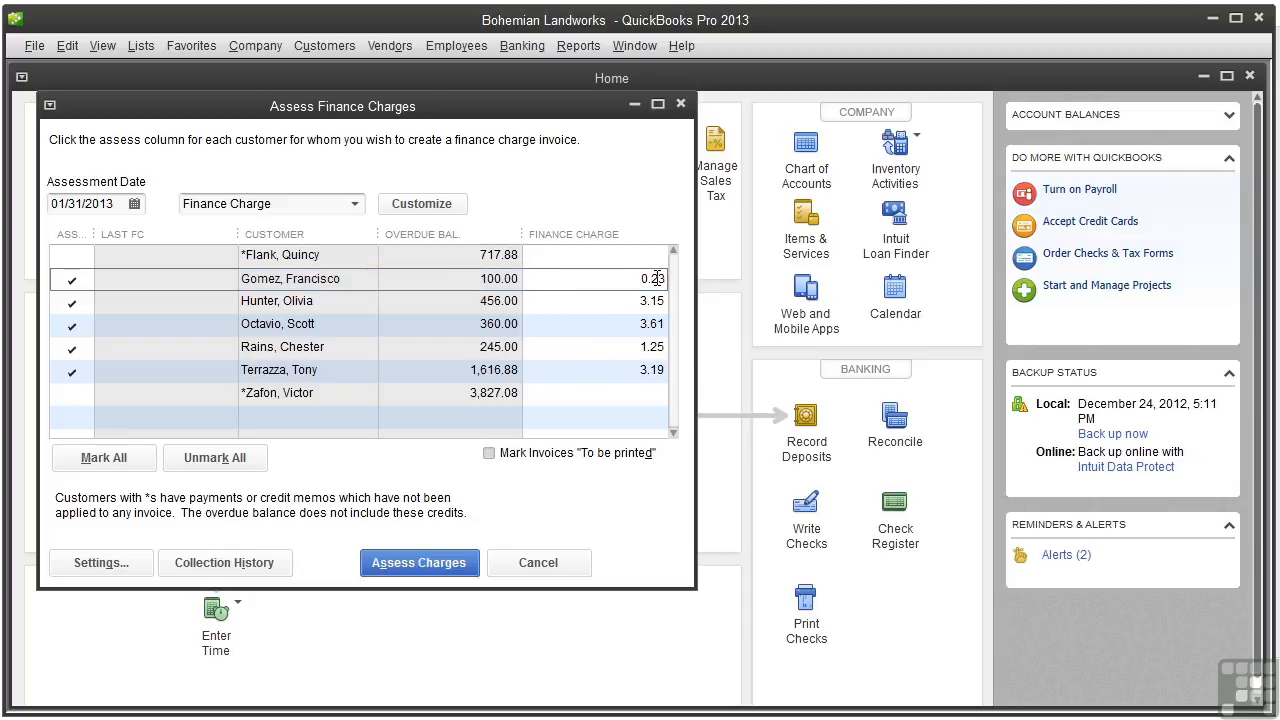
pyautogui.press('BackSpace')
pyautogui.write('5')
# - Review that customer's collection history and open the underlying overdue invoice, then close it
pyautogui.click(262, 564)
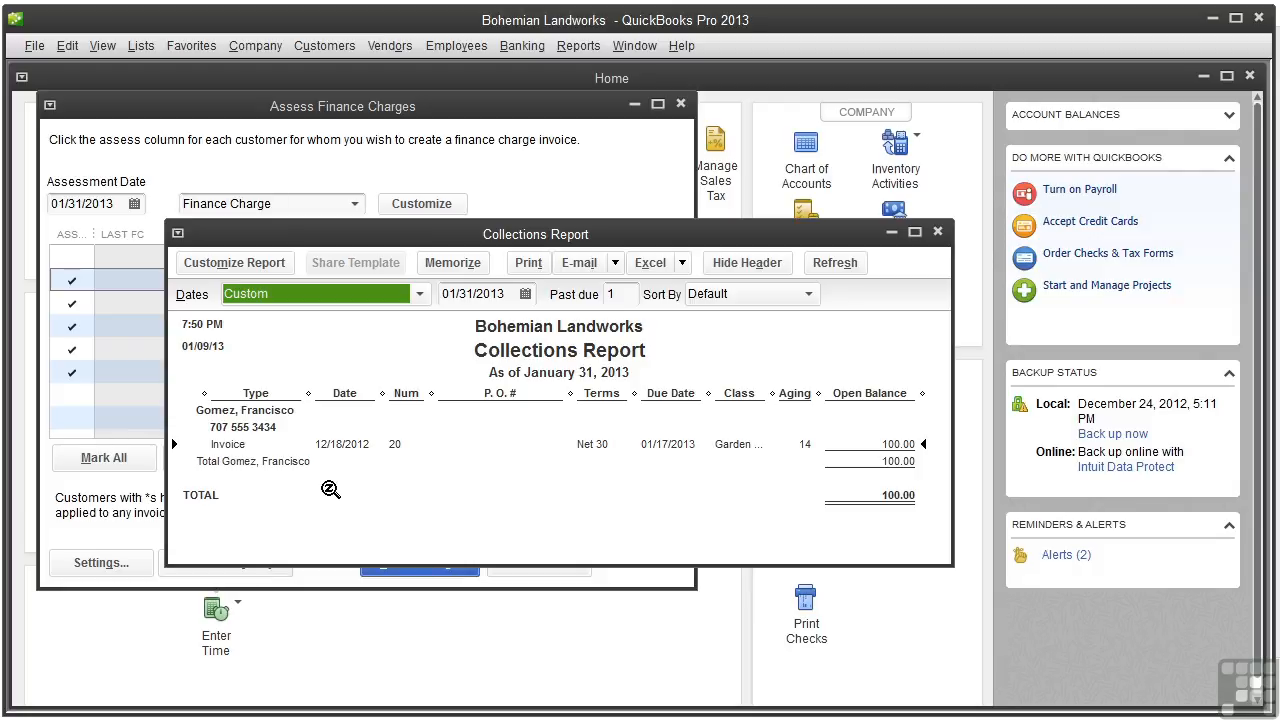
pyautogui.click(333, 447)
pyautogui.doubleClick(333, 447)
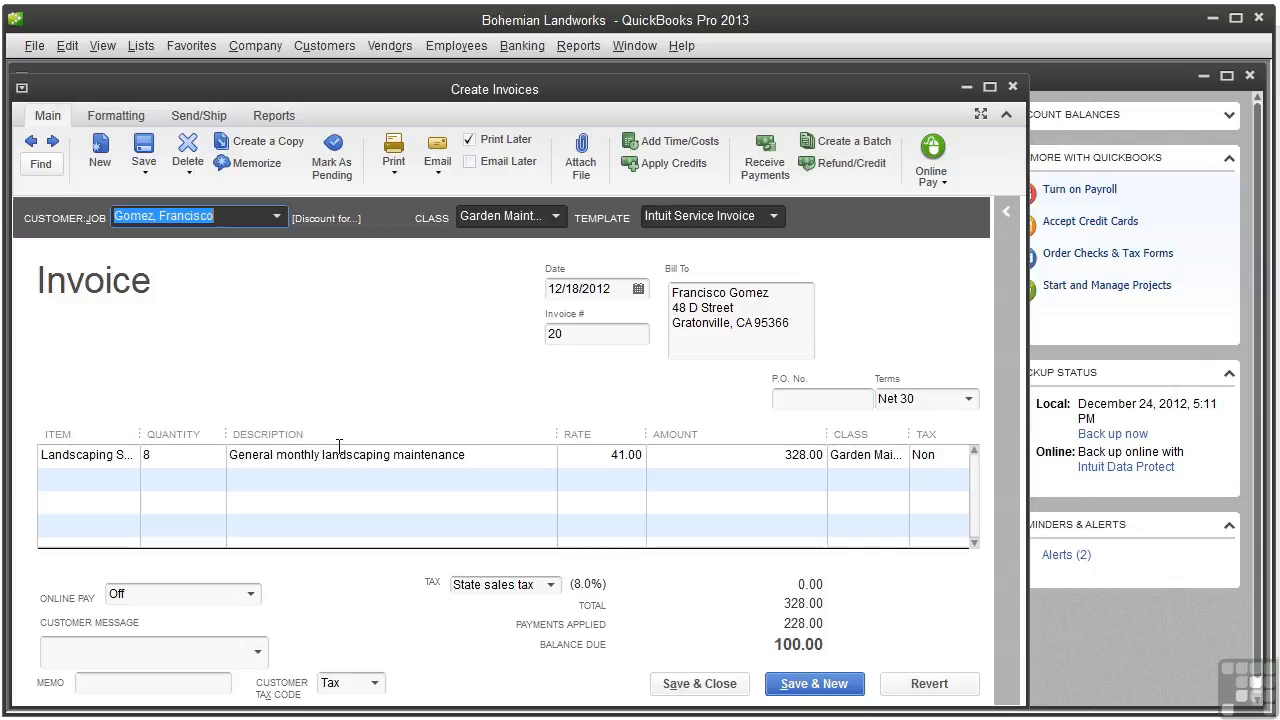
pyautogui.click(1012, 87)
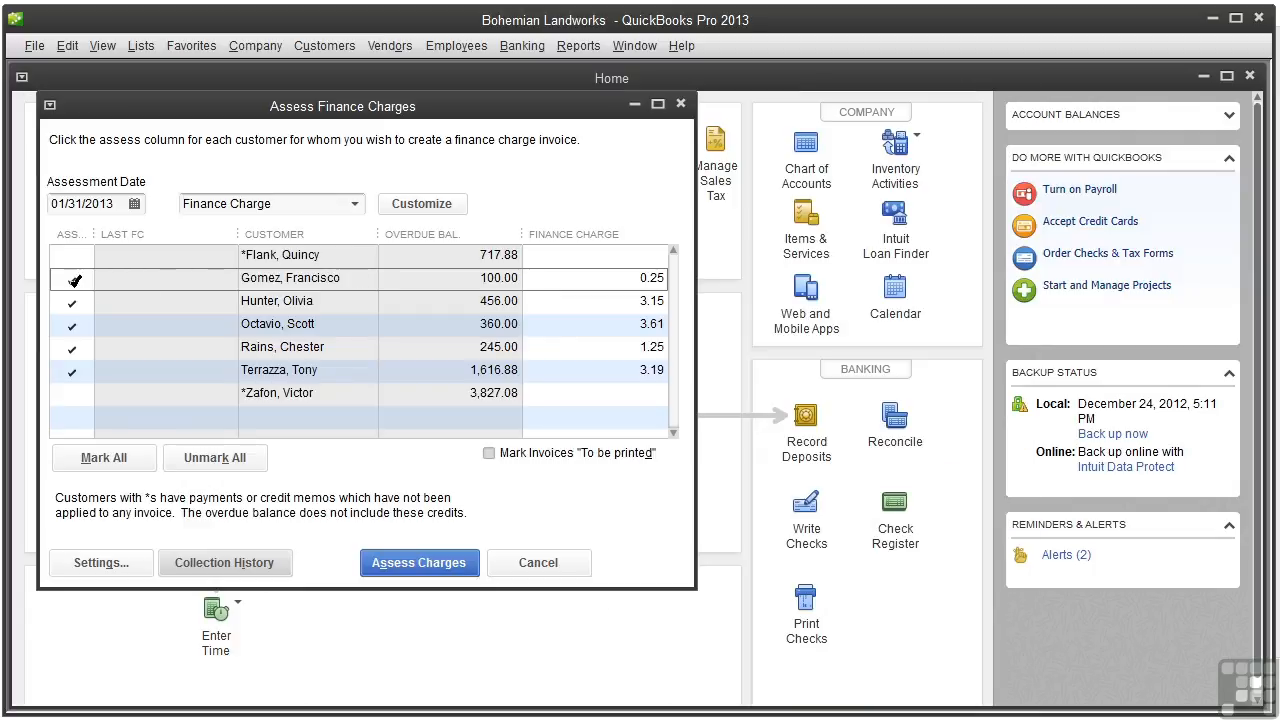
# - Unmark the 100.00-balance customer, mark invoices "To be printed", and assess the finance charges
pyautogui.click(74, 281)
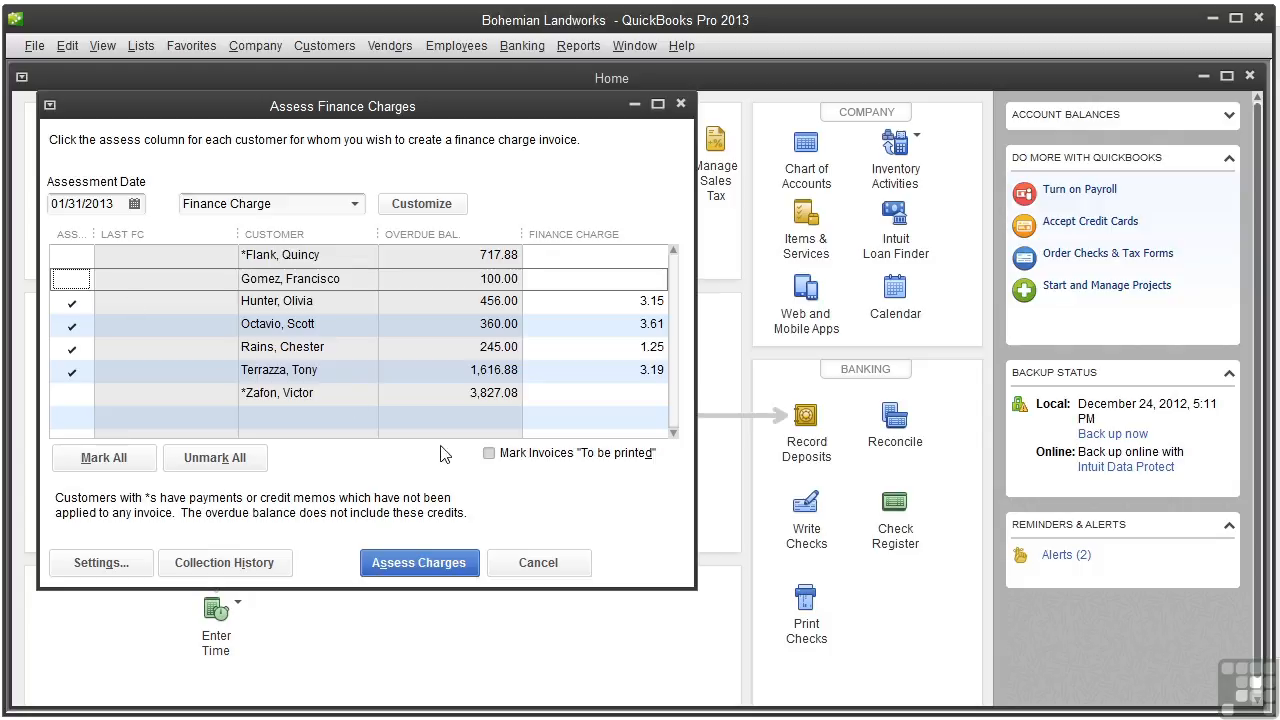
pyautogui.click(489, 455)
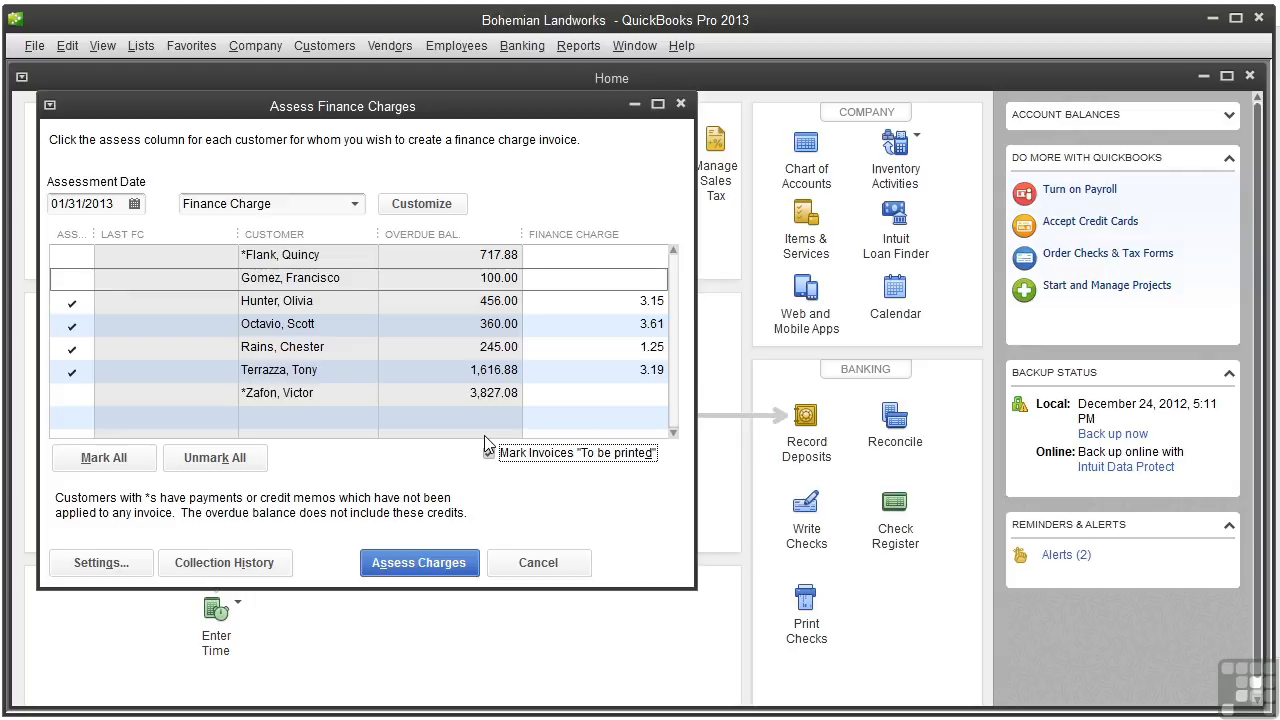
pyautogui.click(487, 455)
pyautogui.click(488, 457)
pyautogui.click(421, 564)
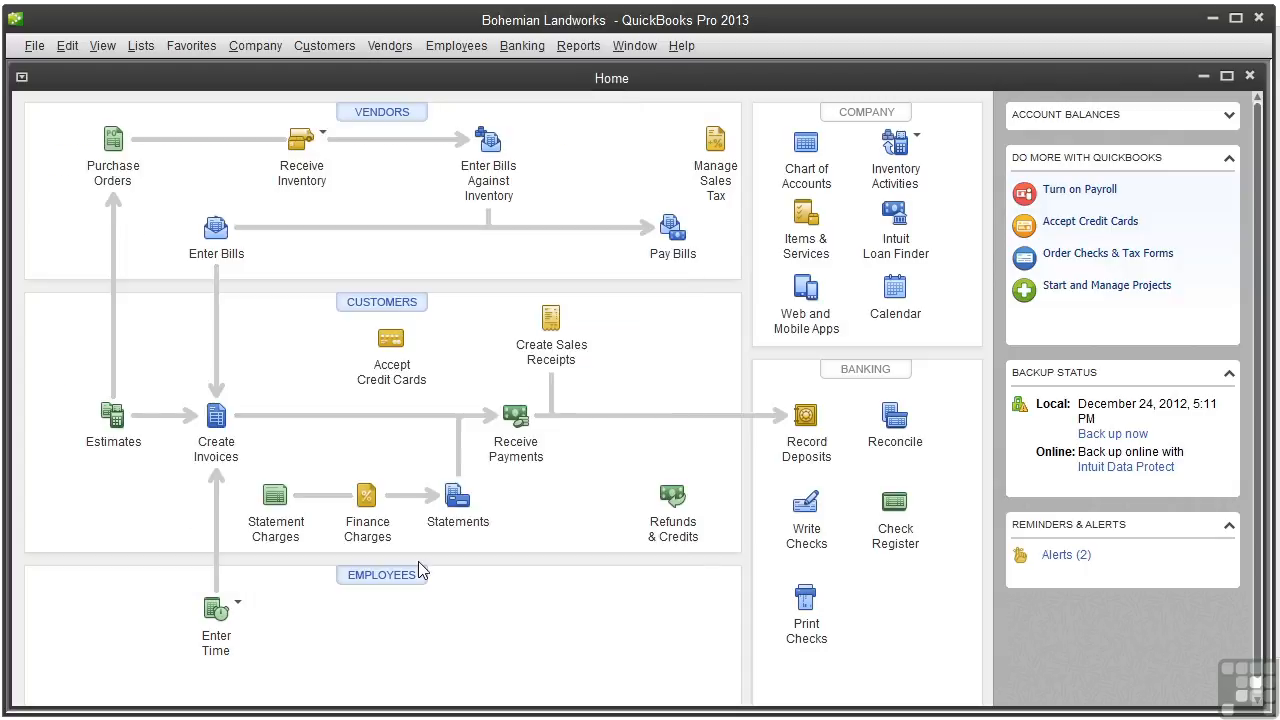